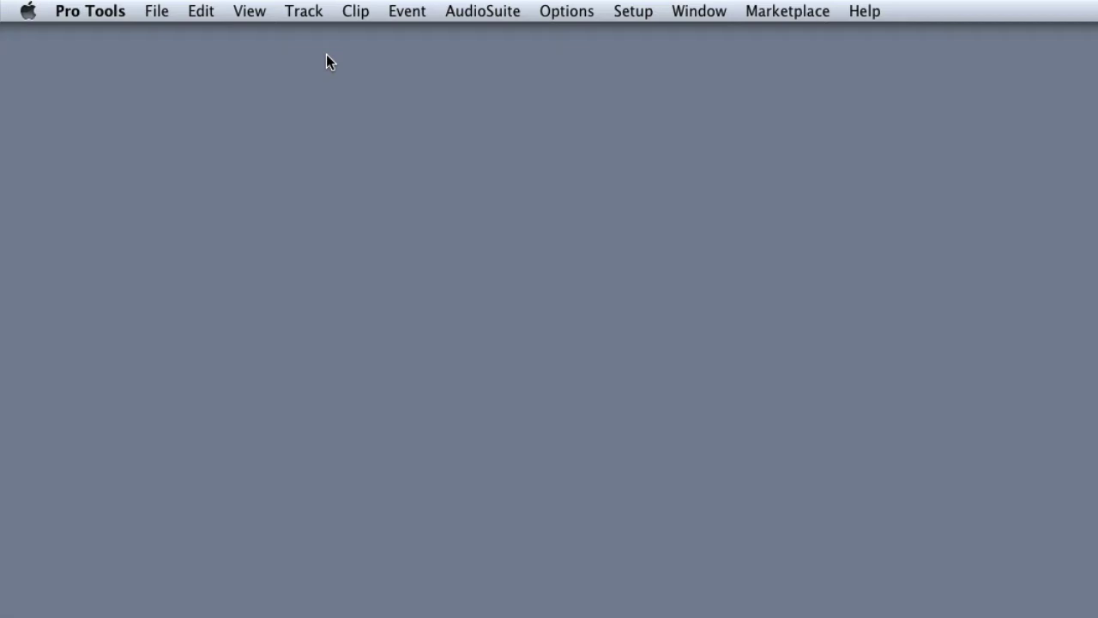
Open the New Tracks dialog from the Track menu, cancel it, and reopen it with Command+Shift+N.
click(308, 11)
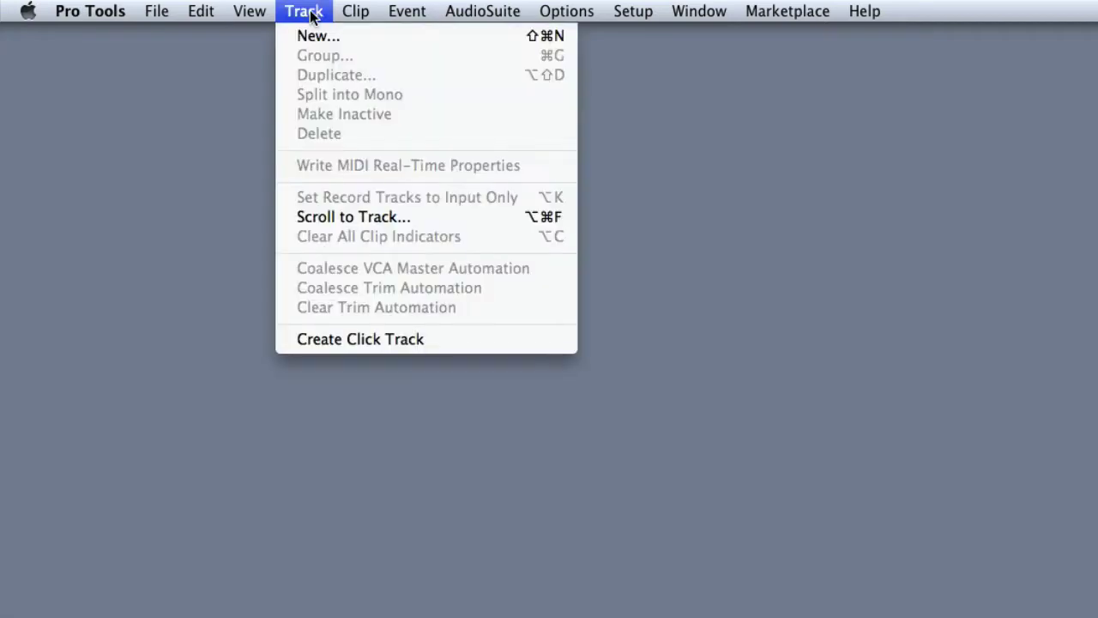
click(262, 30)
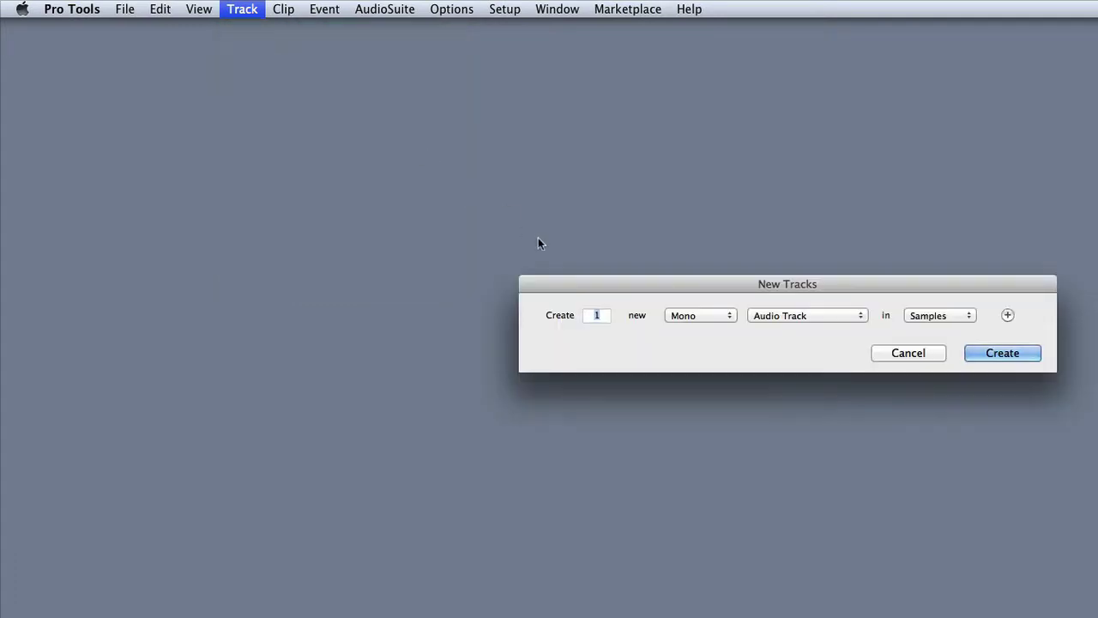
key(Return)
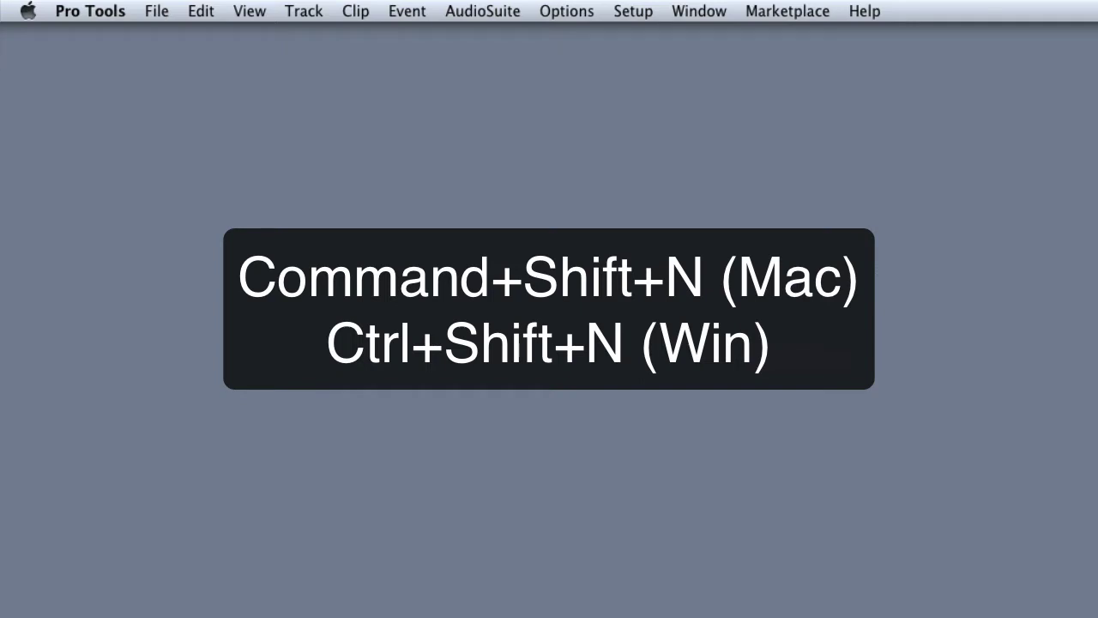
key(super+shift+n)
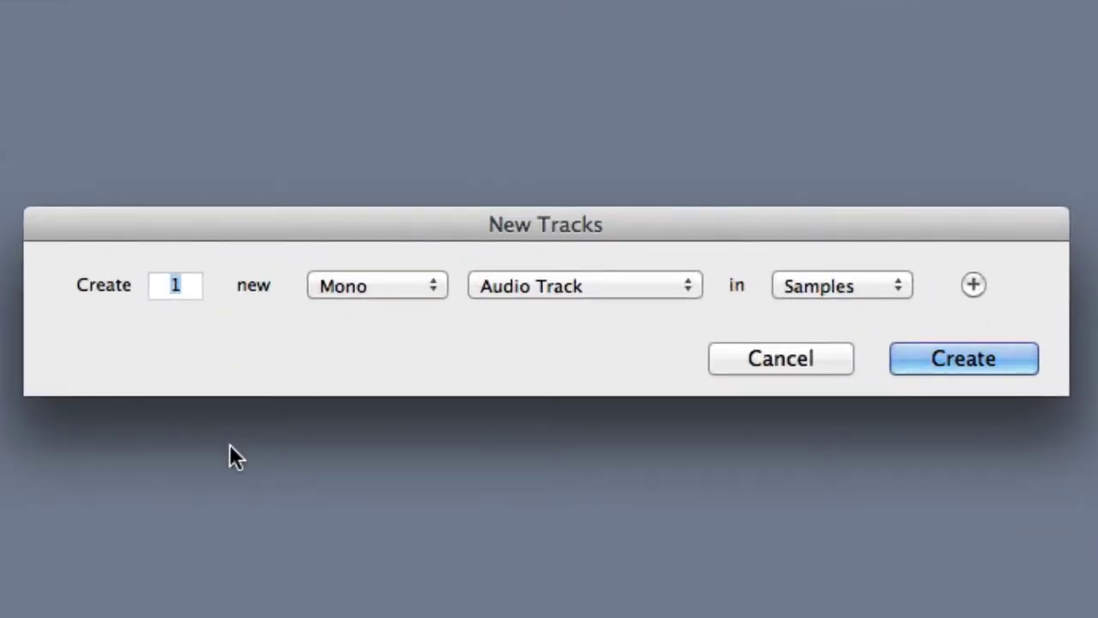
Keep the first row as a Mono Audio Track in Samples and add a second row.
click(399, 288)
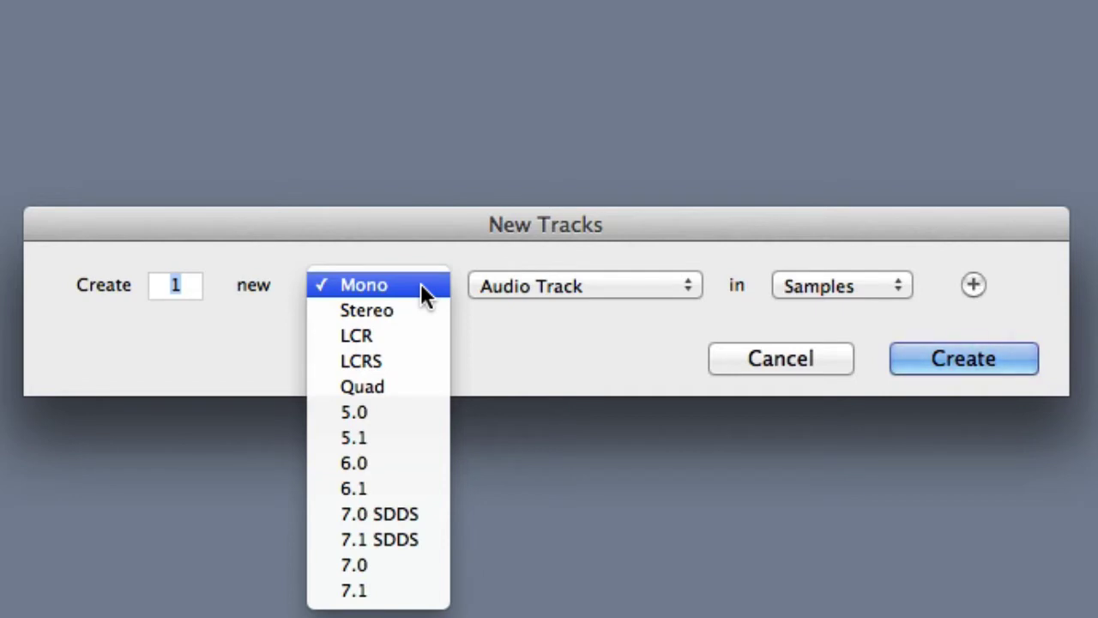
click(420, 283)
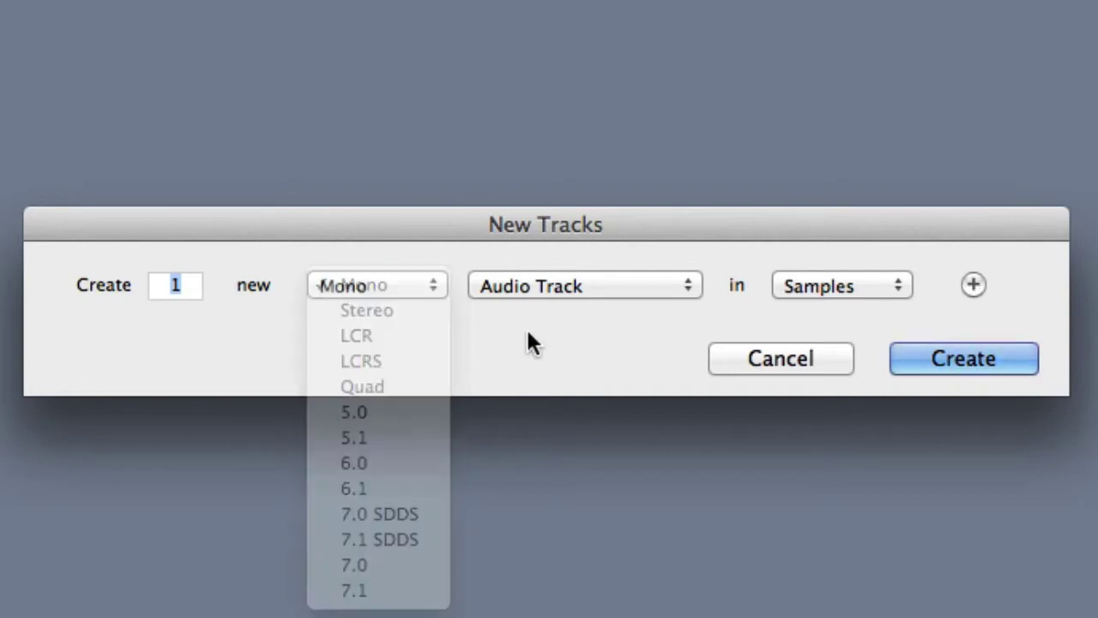
click(631, 296)
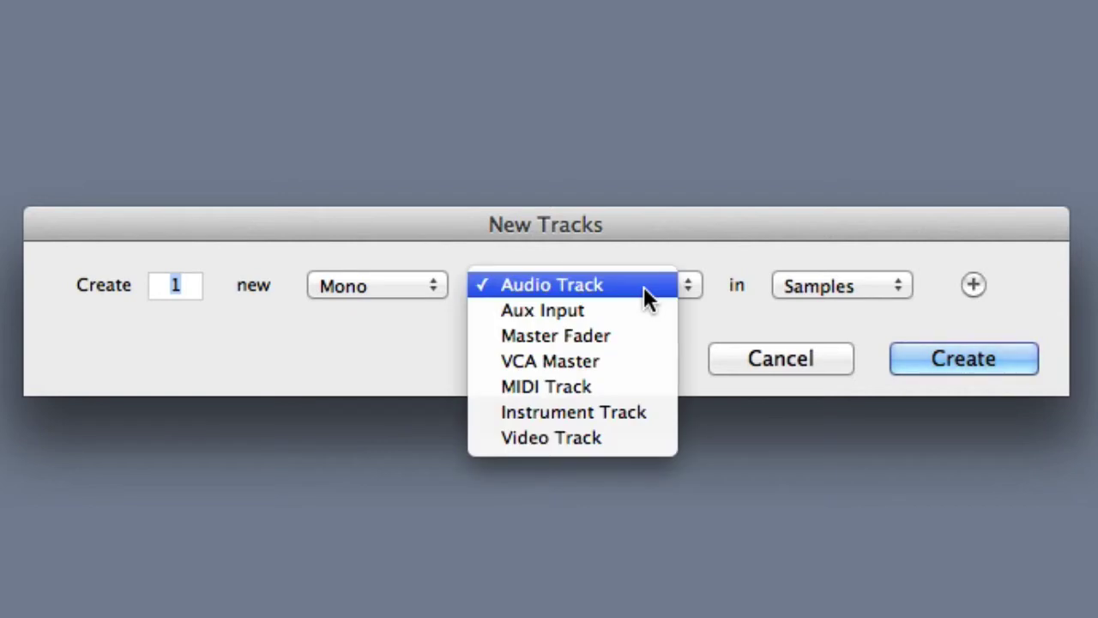
click(647, 287)
click(885, 288)
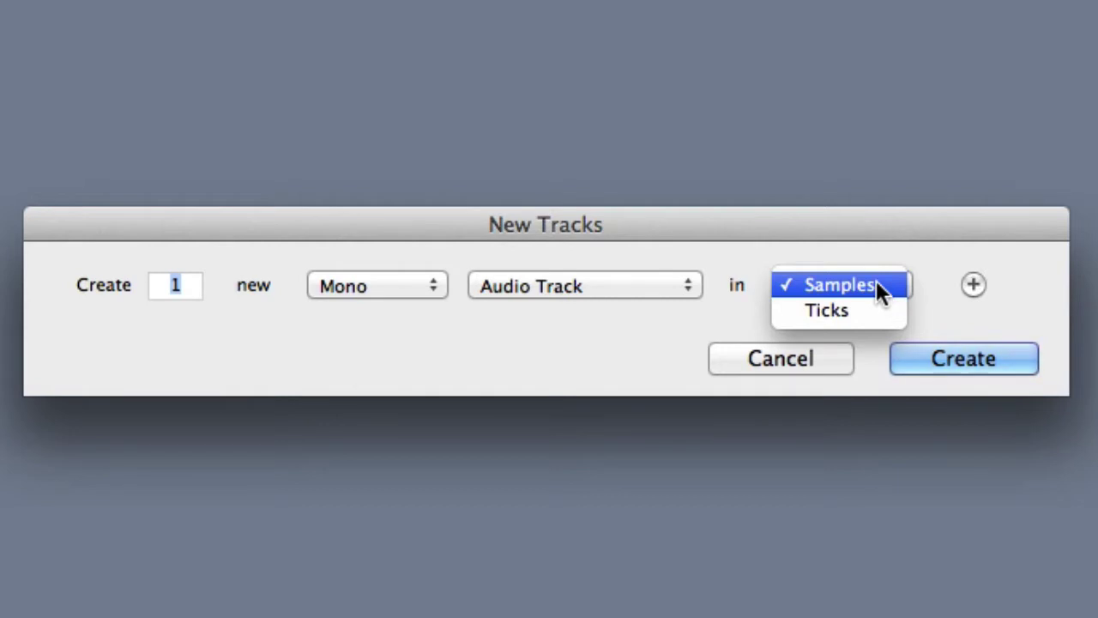
click(884, 225)
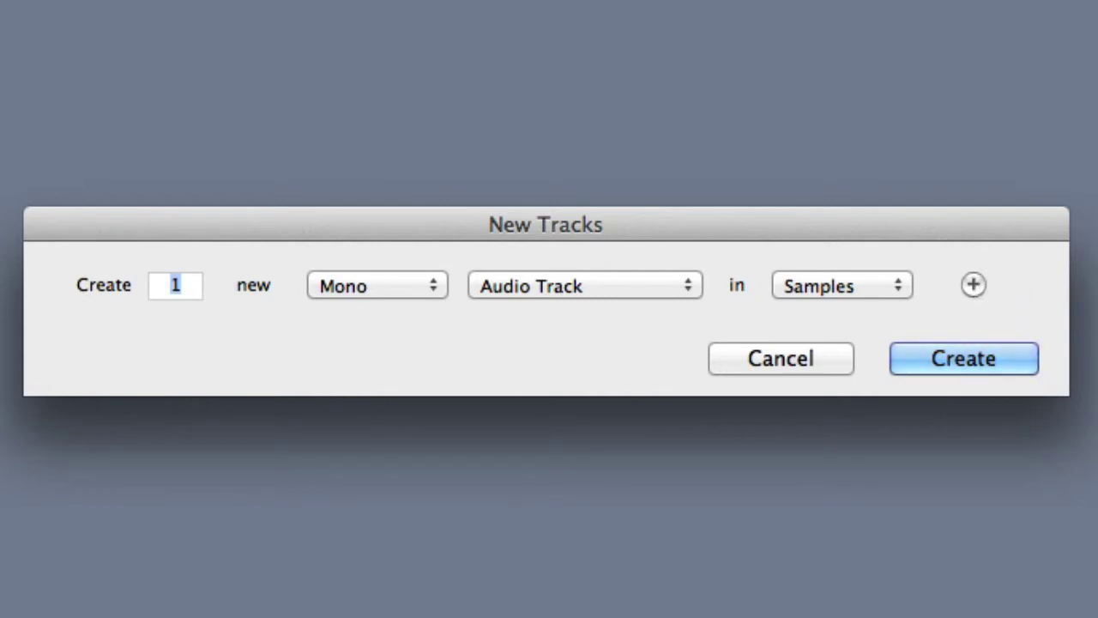
click(971, 283)
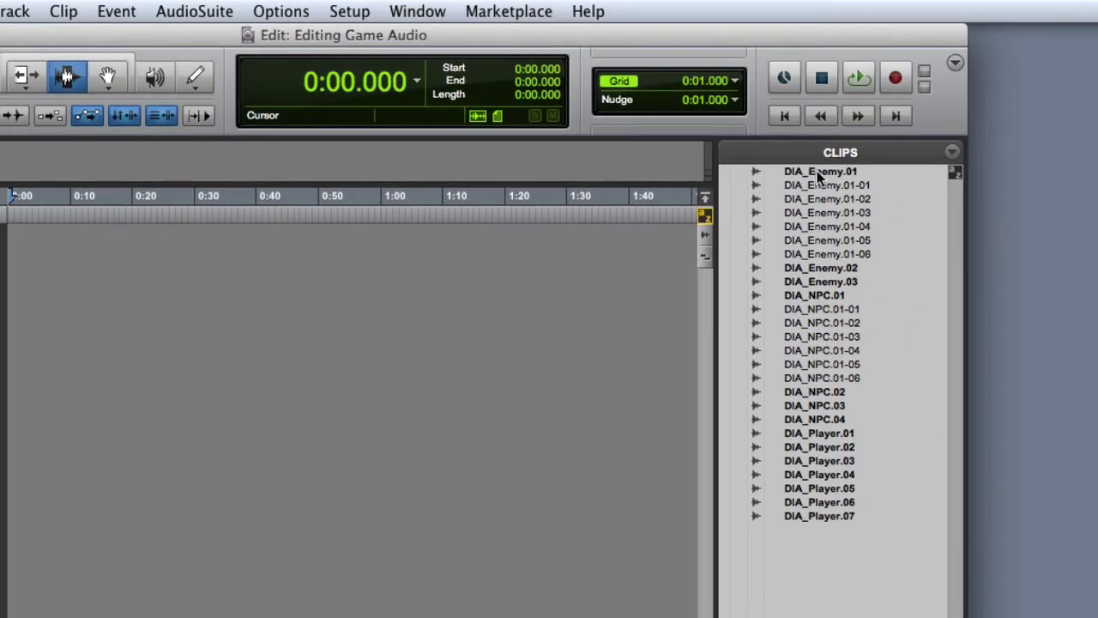
right_click(944, 146)
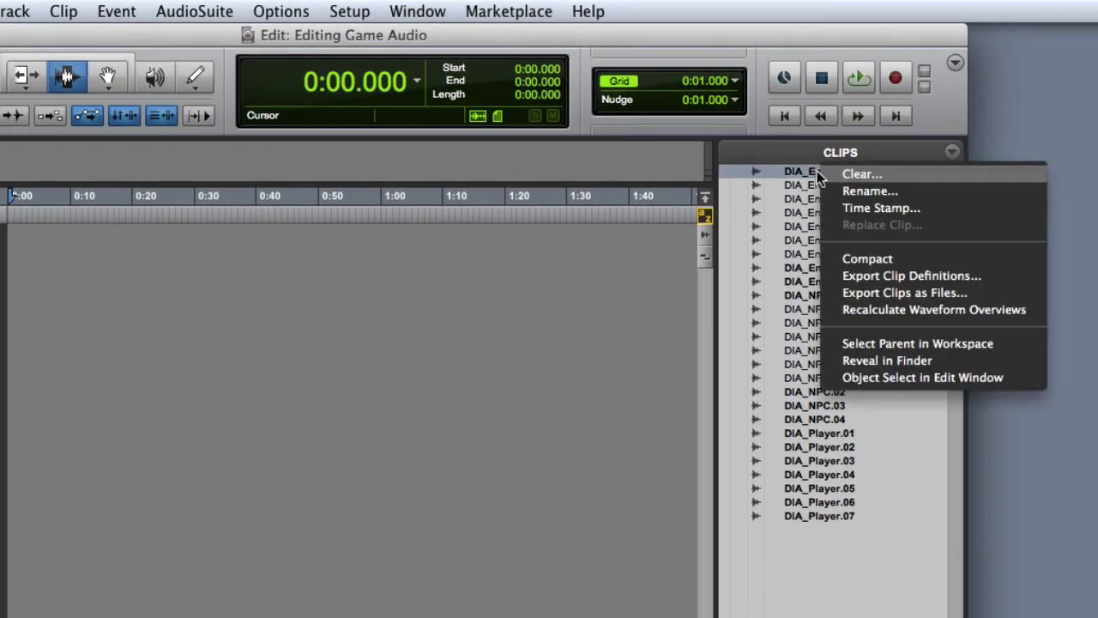
click(889, 359)
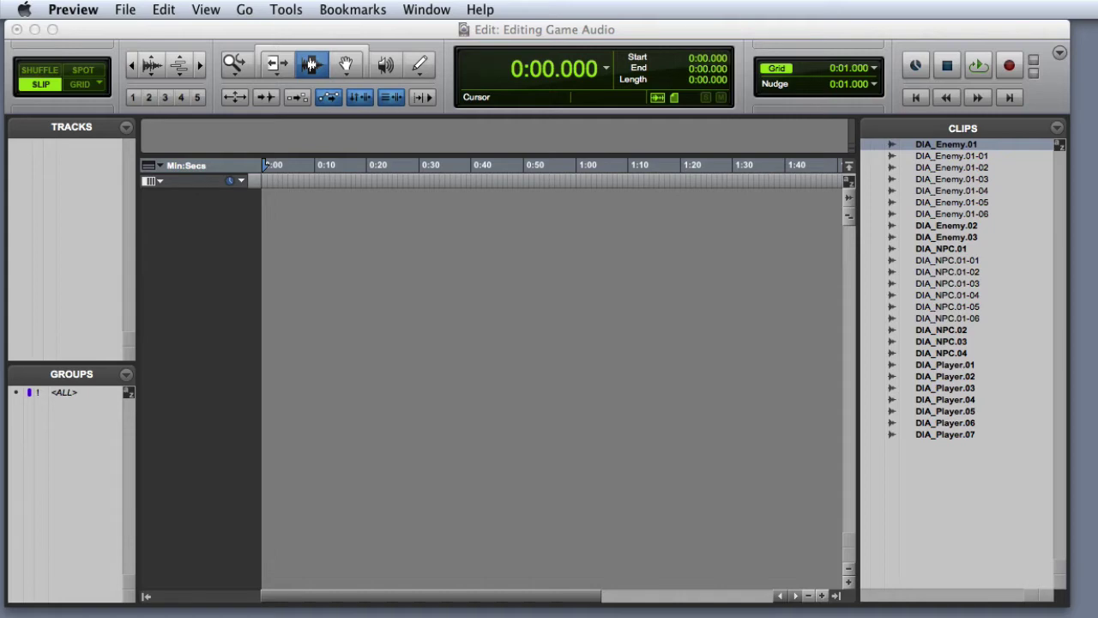
key(super+Tab)
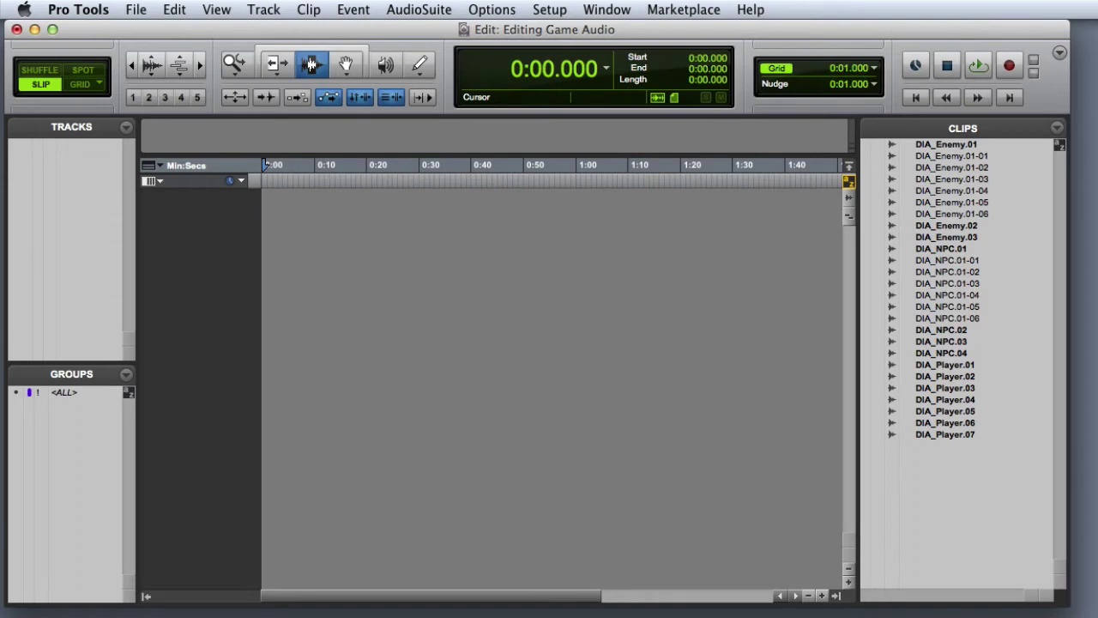
key(super+shift+2)
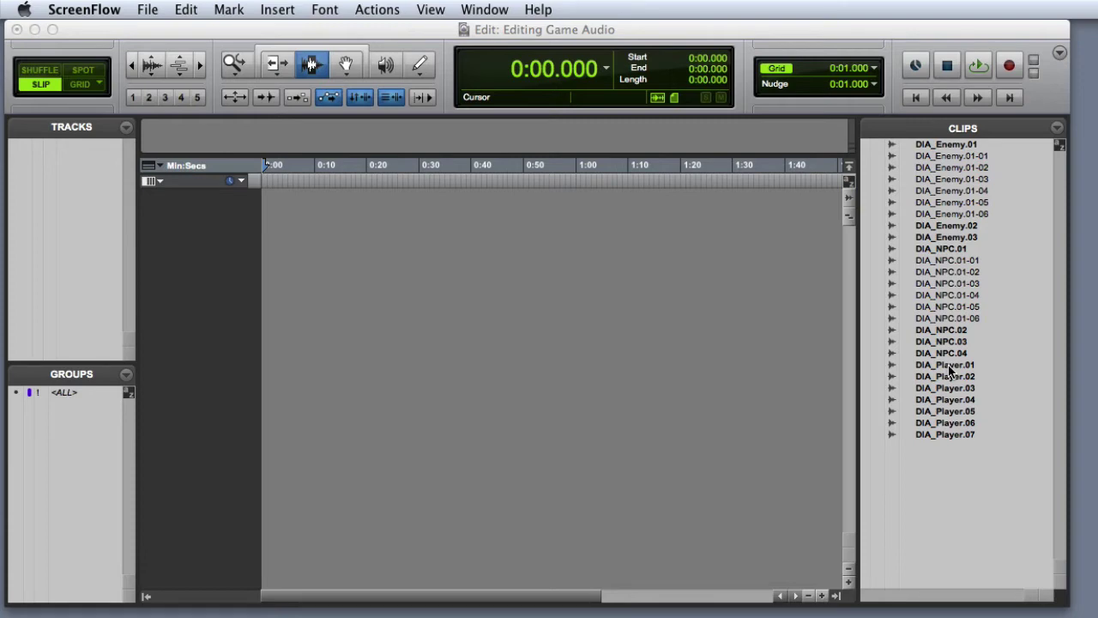
Place DIA_Player.01 on a new track and separate it at 0:06.834 and 0:10.302.
click(950, 367)
drag(949, 370, 42, 284)
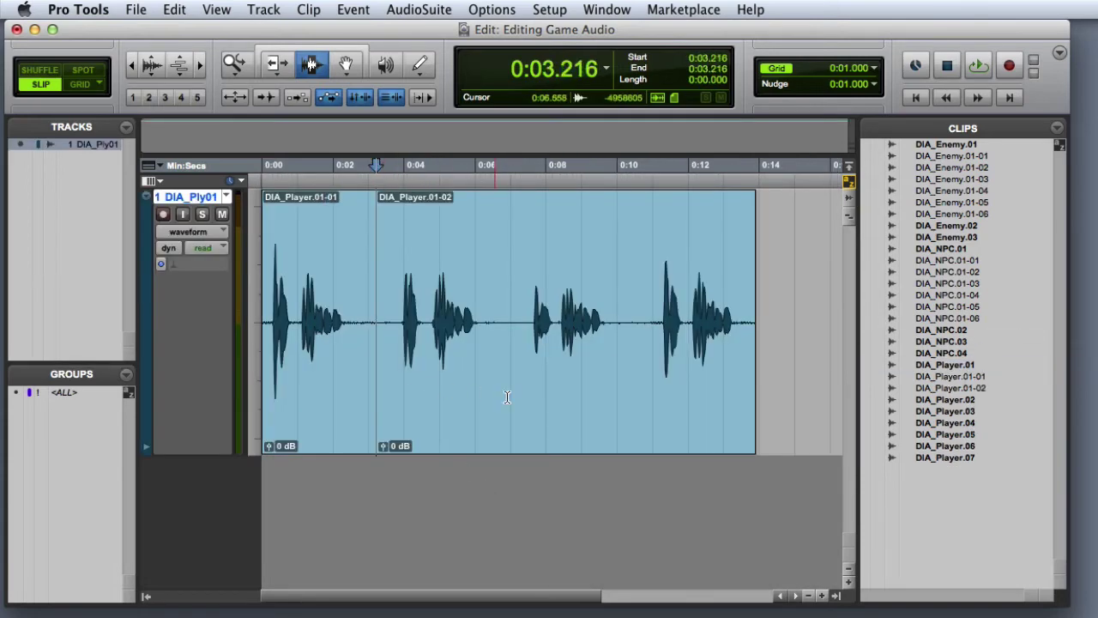
click(504, 382)
key(b)
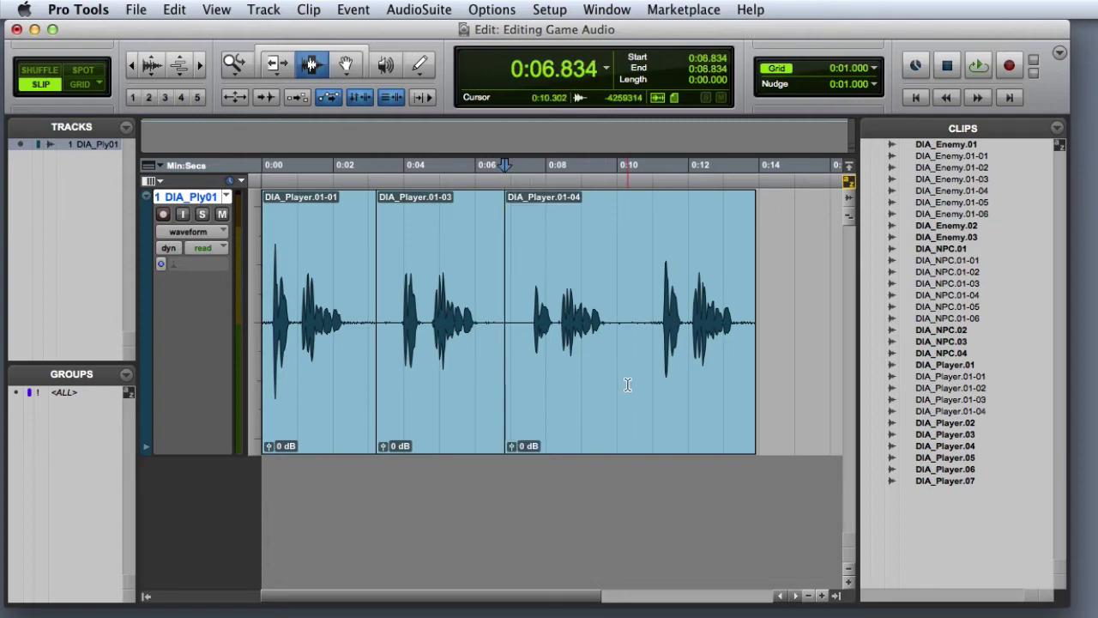
click(628, 383)
key(b)
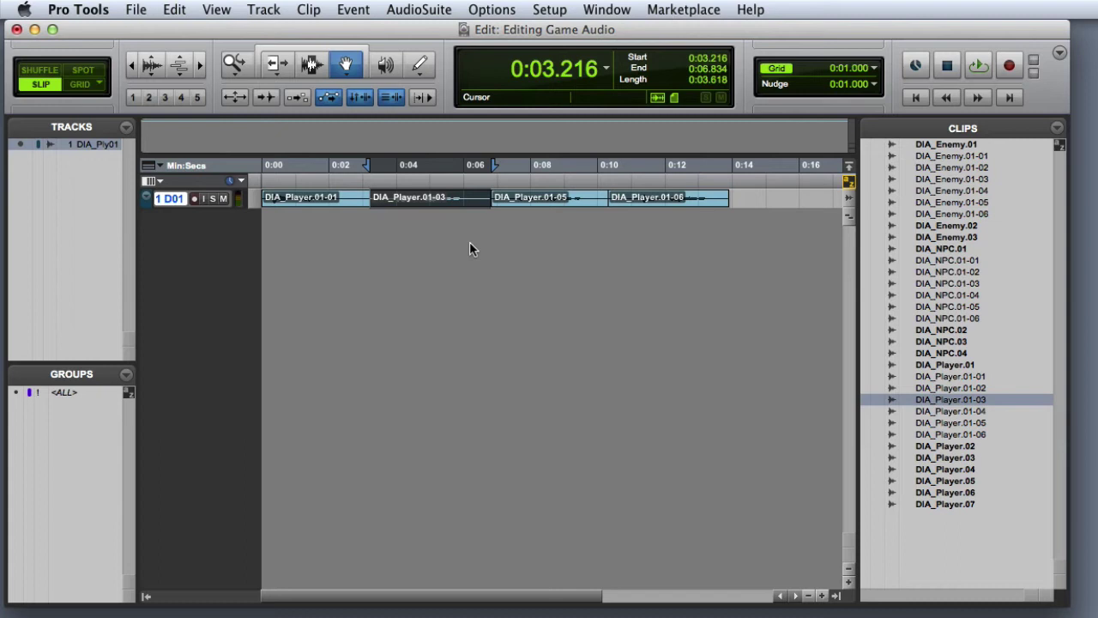
Zoom in on DIA_Player.01-03 and back out, then open the Pro Tools Preferences.
click(235, 98)
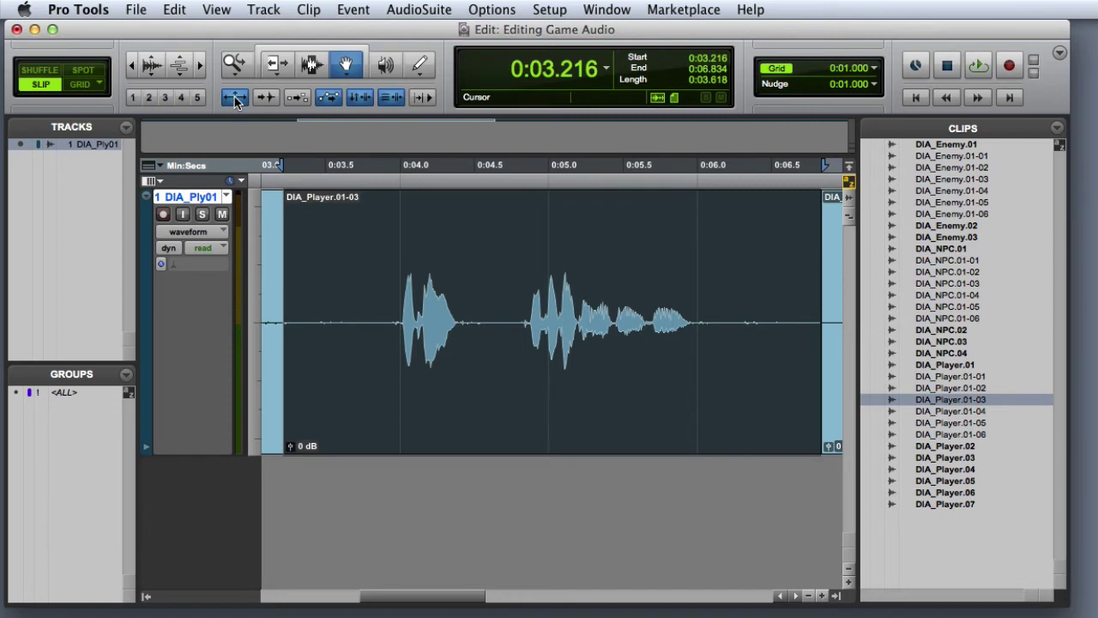
click(235, 98)
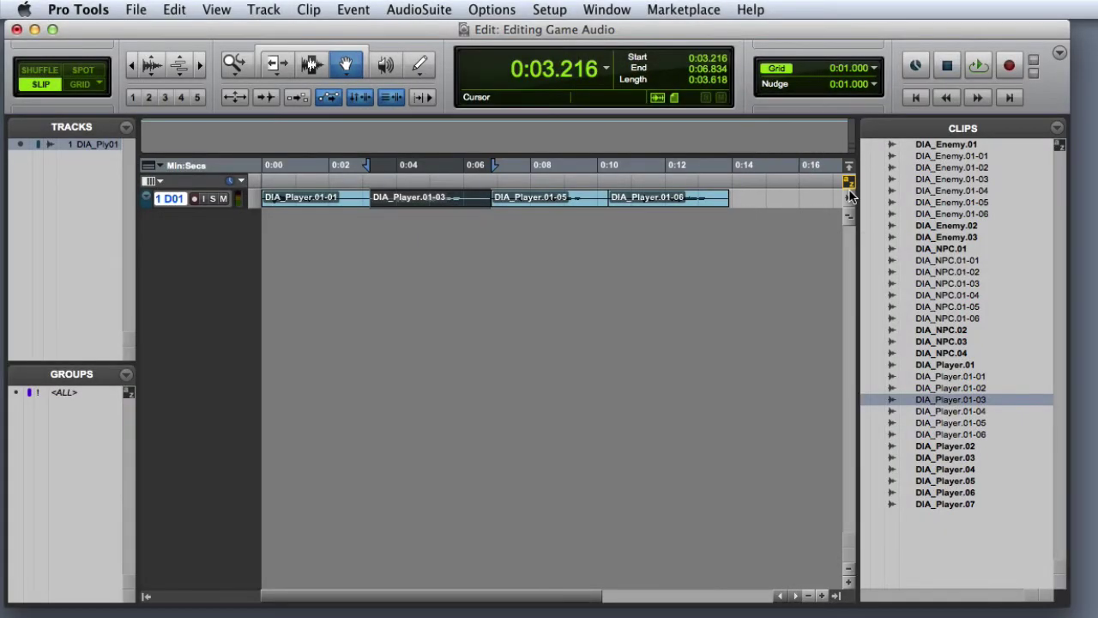
click(96, 9)
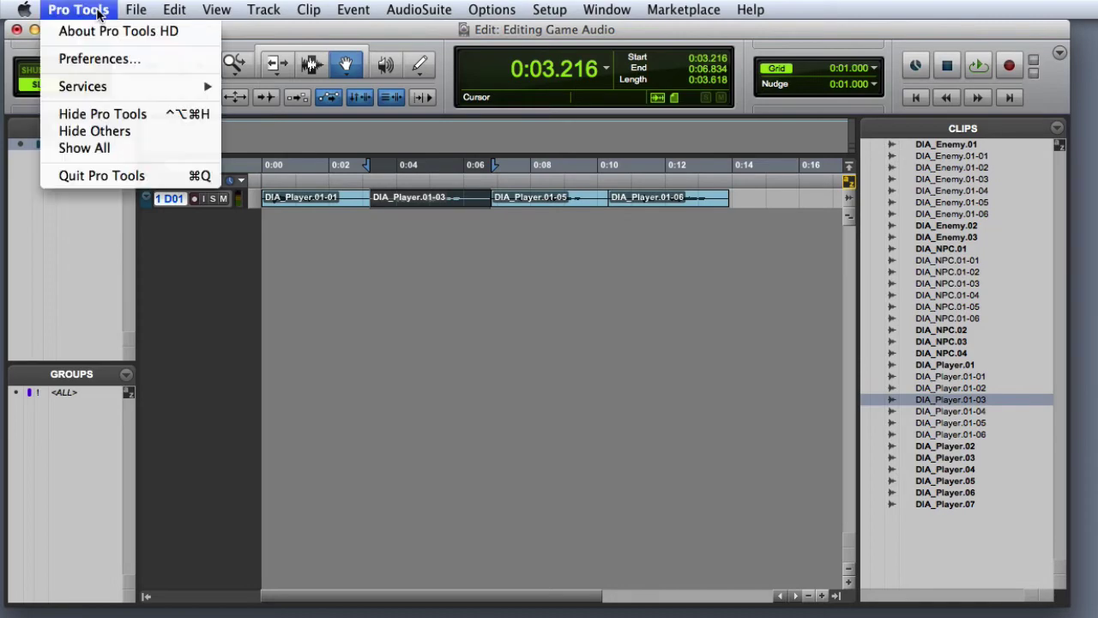
click(114, 57)
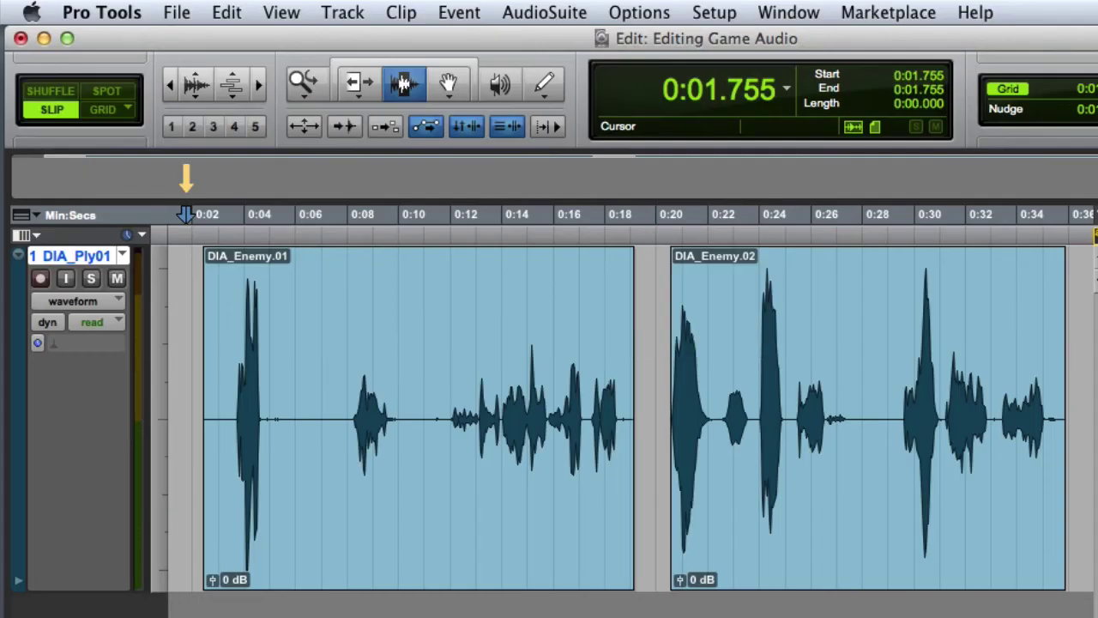
Tab through the DIA_Enemy.01 and DIA_Enemy.02 clip boundaries, then return to the session start.
key(Tab)
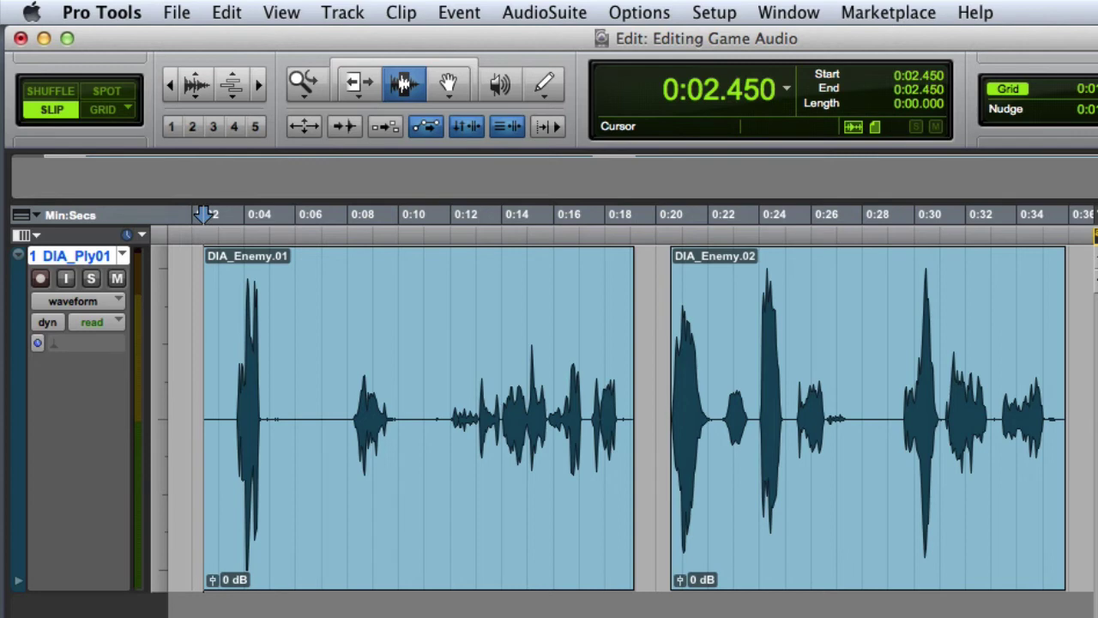
key(Tab)
key(Tab)
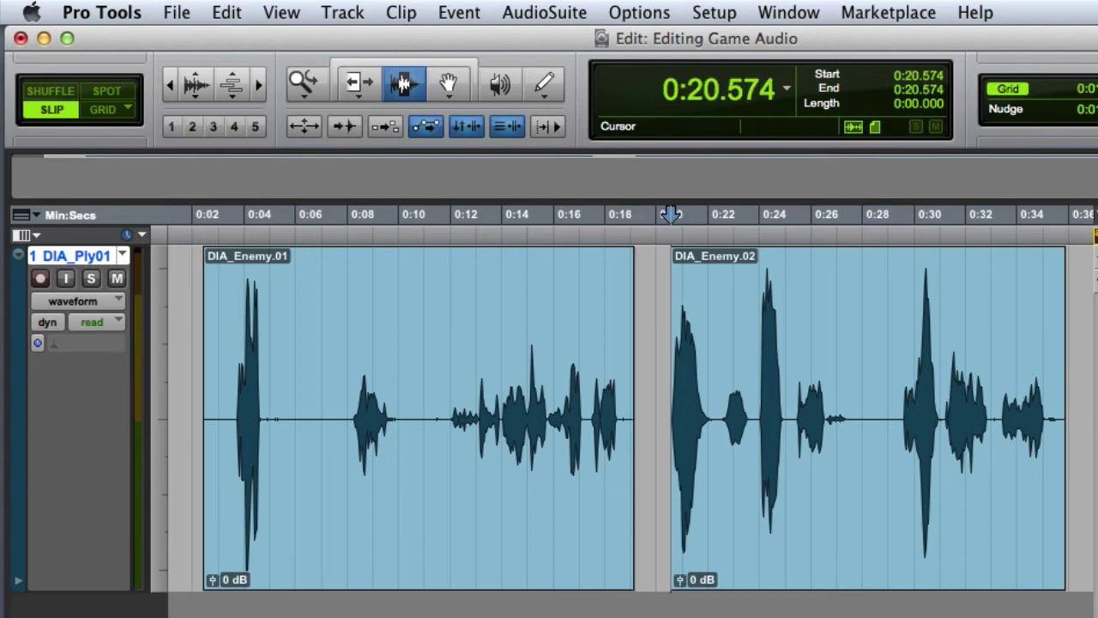
key(Tab)
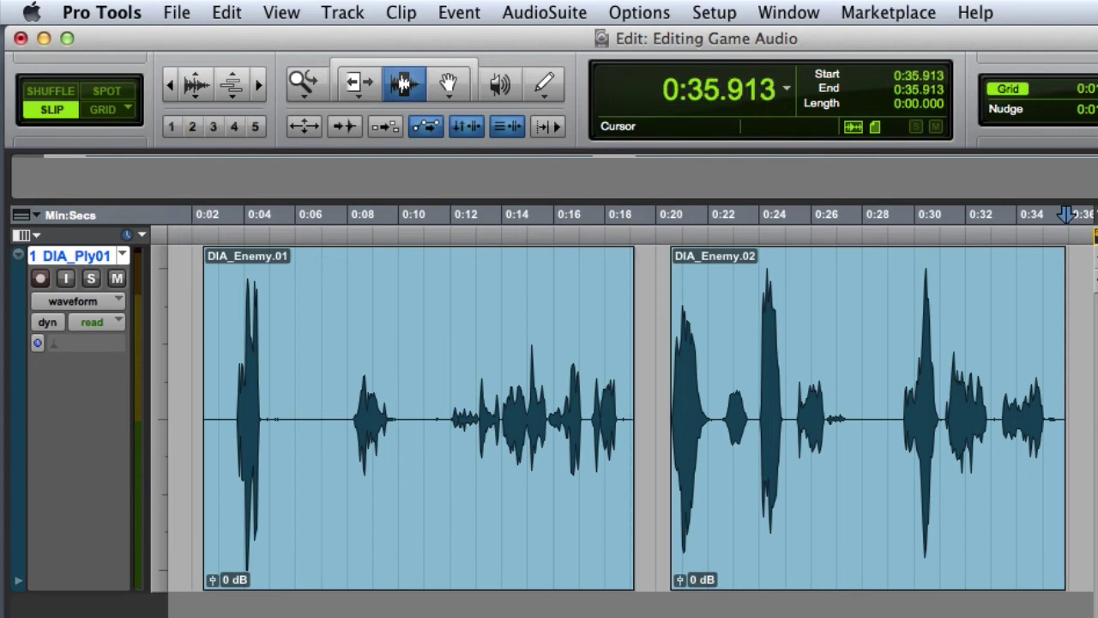
key(Return)
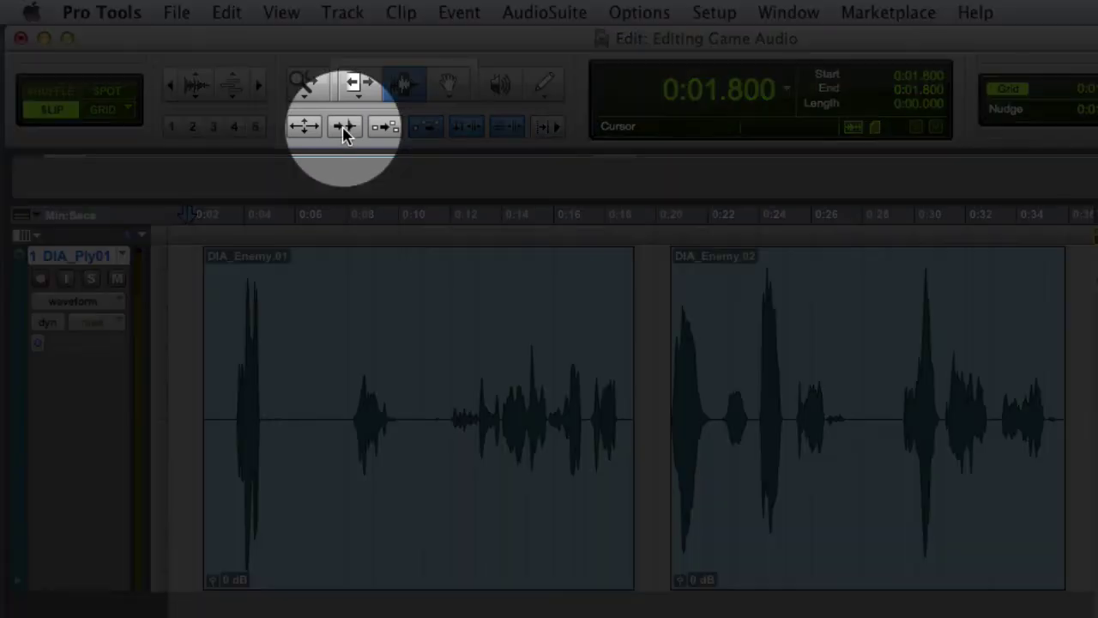
Enable Tab to Transient and step through DIA_Enemy.01's transients past 0:09.
click(344, 128)
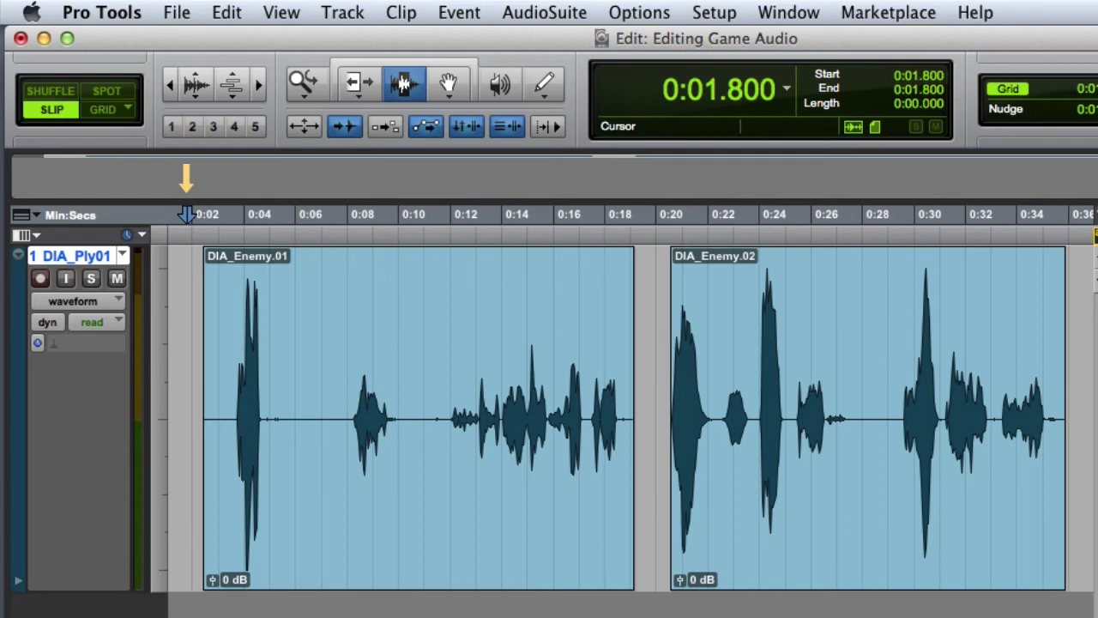
key(Tab)
key(Tab)
key(Tab)
key(Tab)
key(Tab)
key(Tab)
key(Tab)
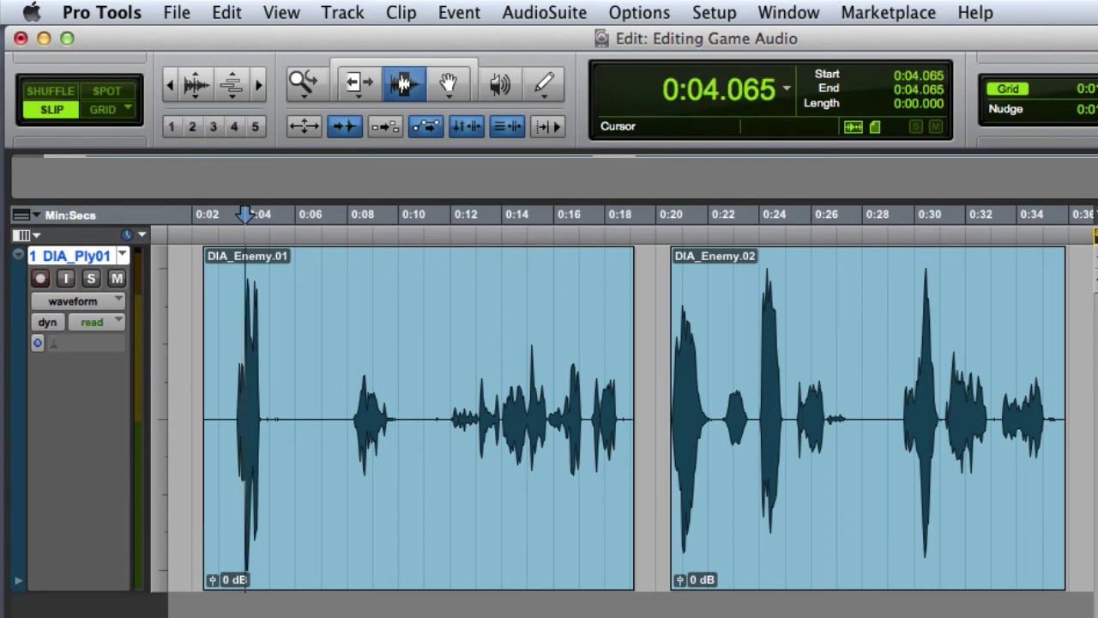
key(Tab)
key(Tab)
key(Tab)
key(Tab)
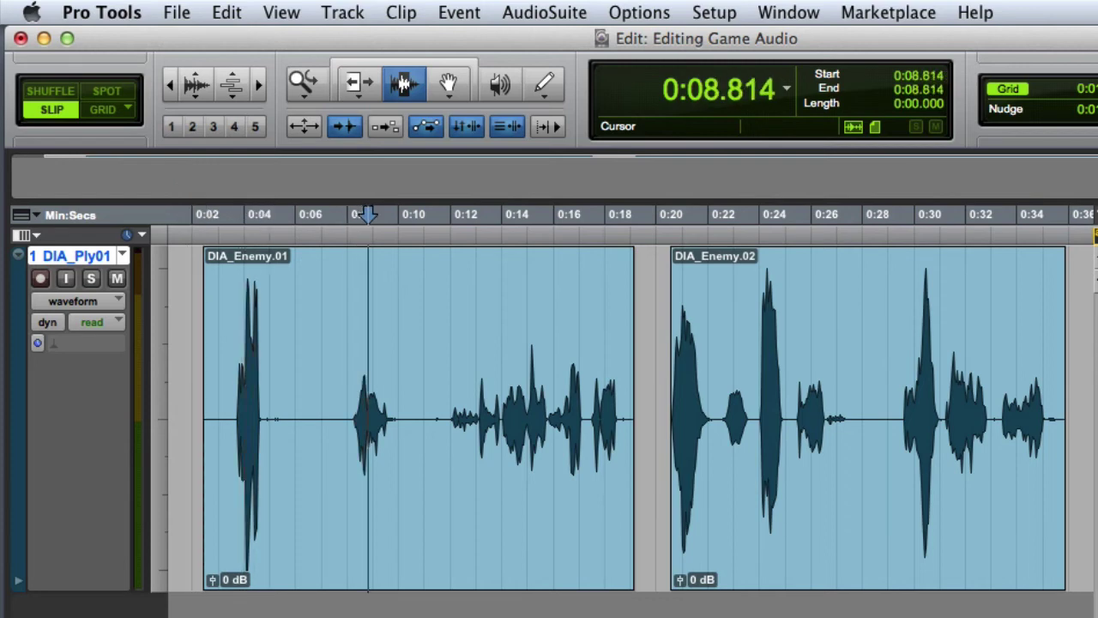
key(Tab)
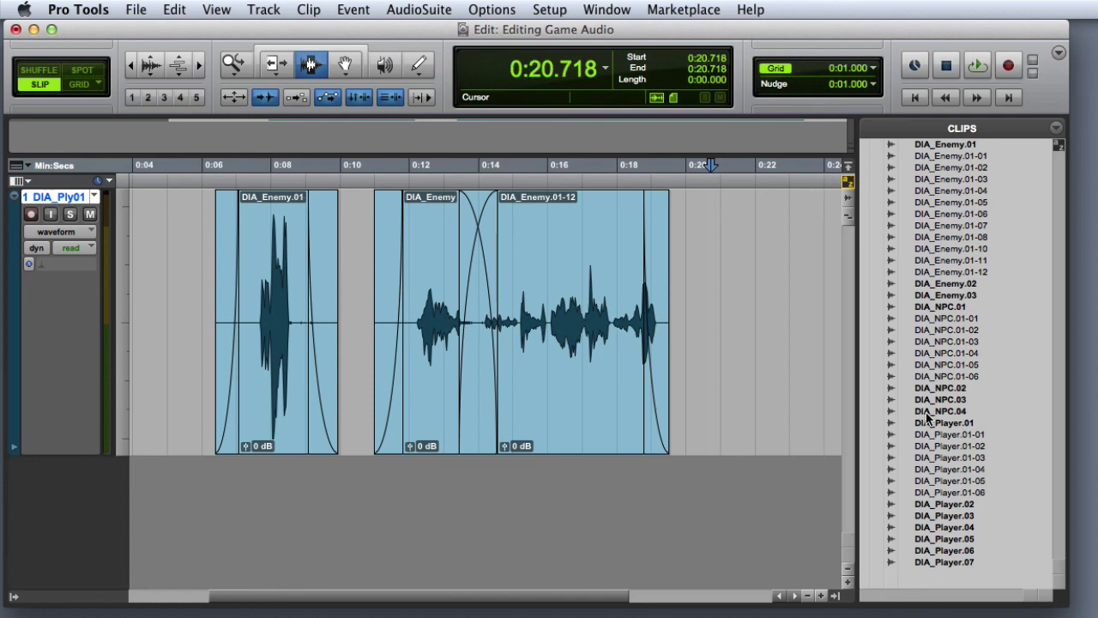
Select from about 0:05.960 across the faded clips and consolidate them into one new clip.
drag(200, 343, 684, 356)
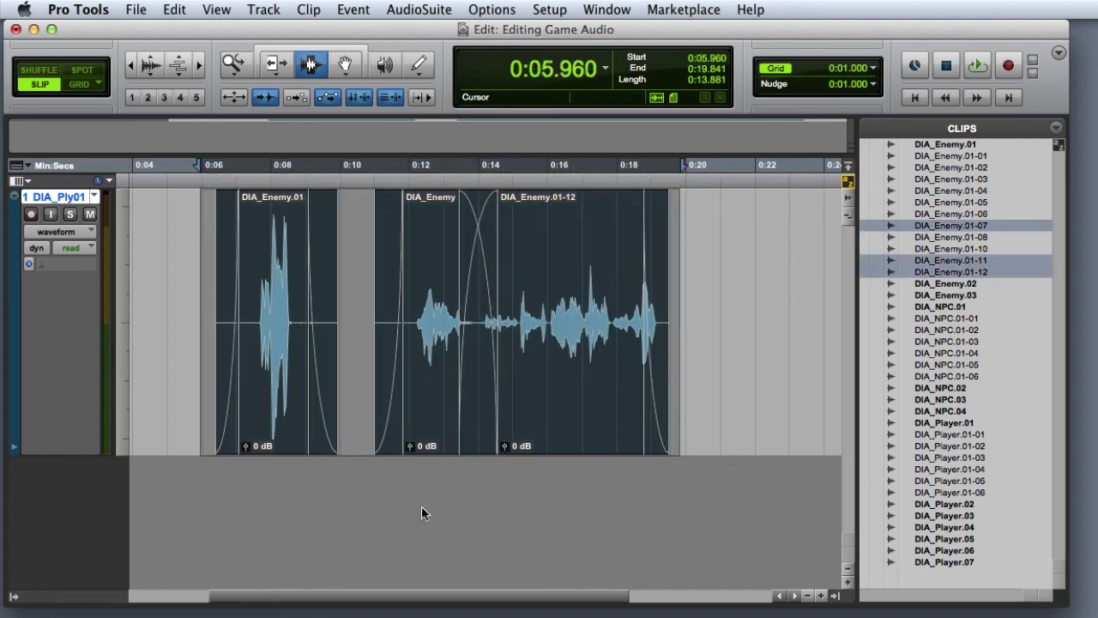
click(175, 9)
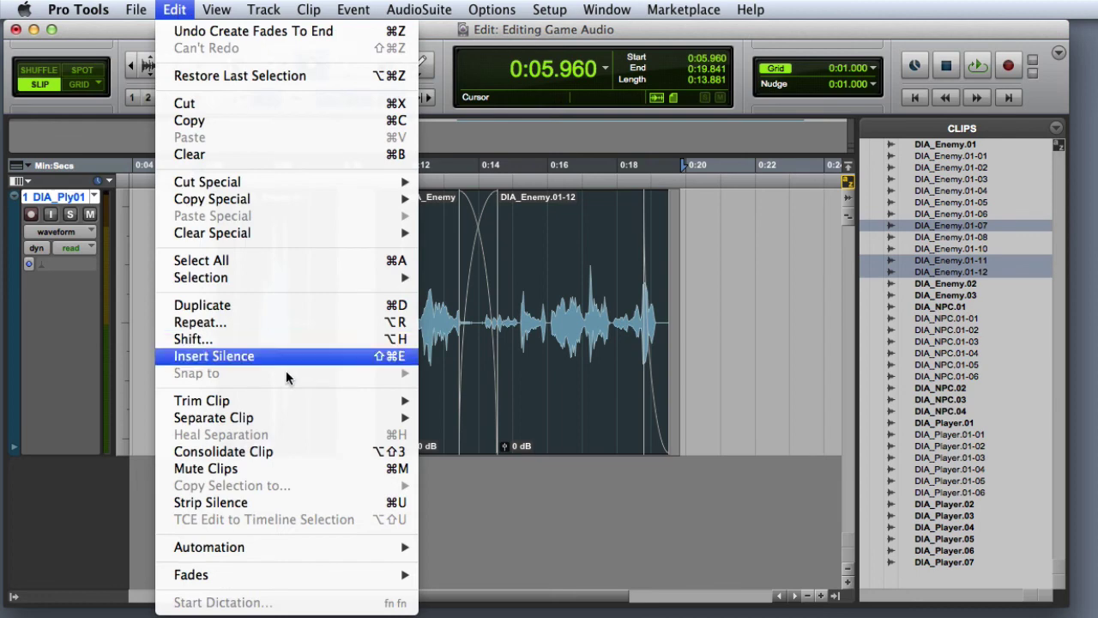
click(289, 450)
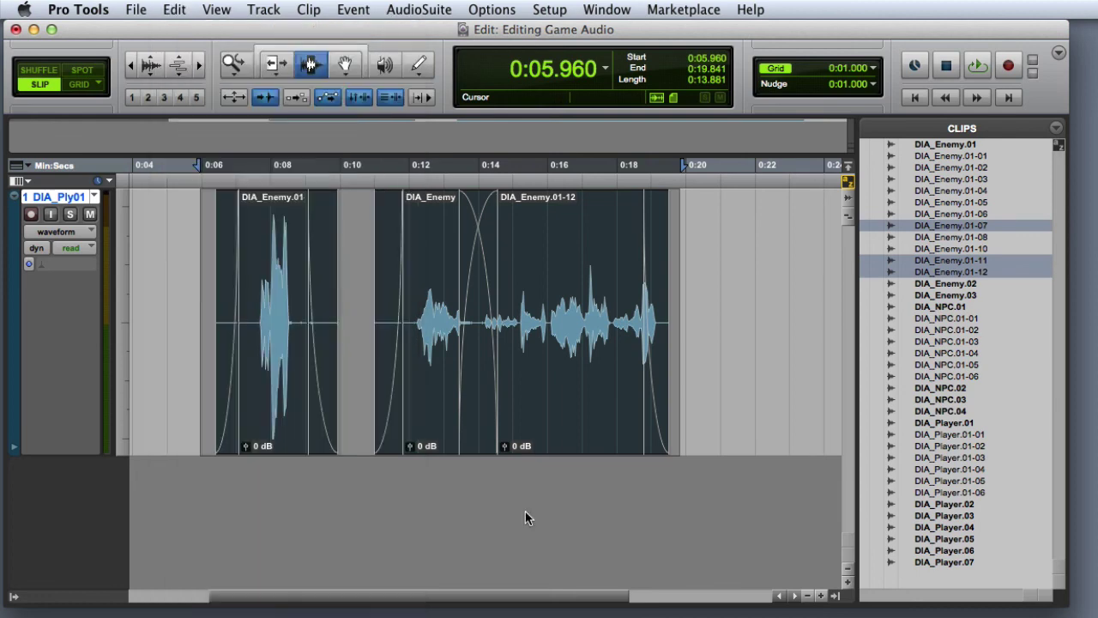